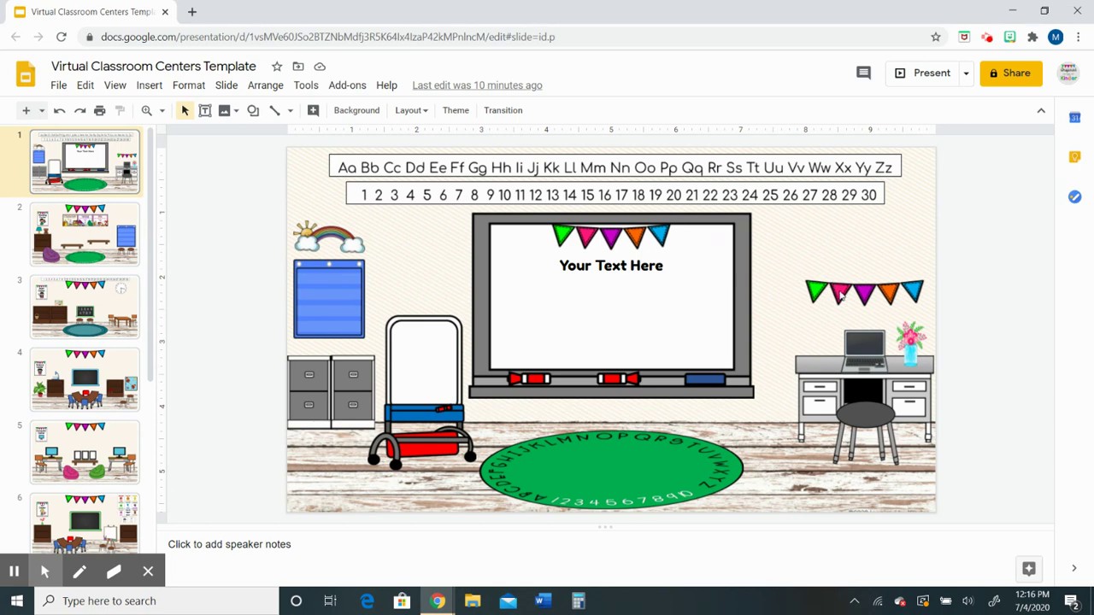
Step: Box-select and then clear the whiteboard objects on slide 1, then go to the Reading Center slide
left_click_drag(840, 292, 690, 320)
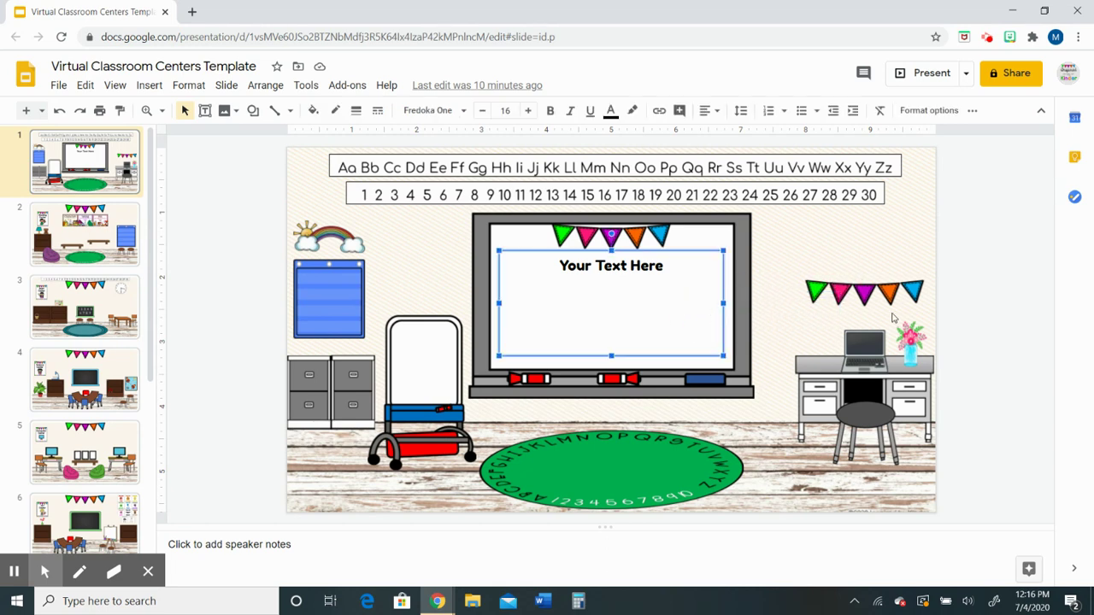
left_click_drag(914, 333, 881, 270)
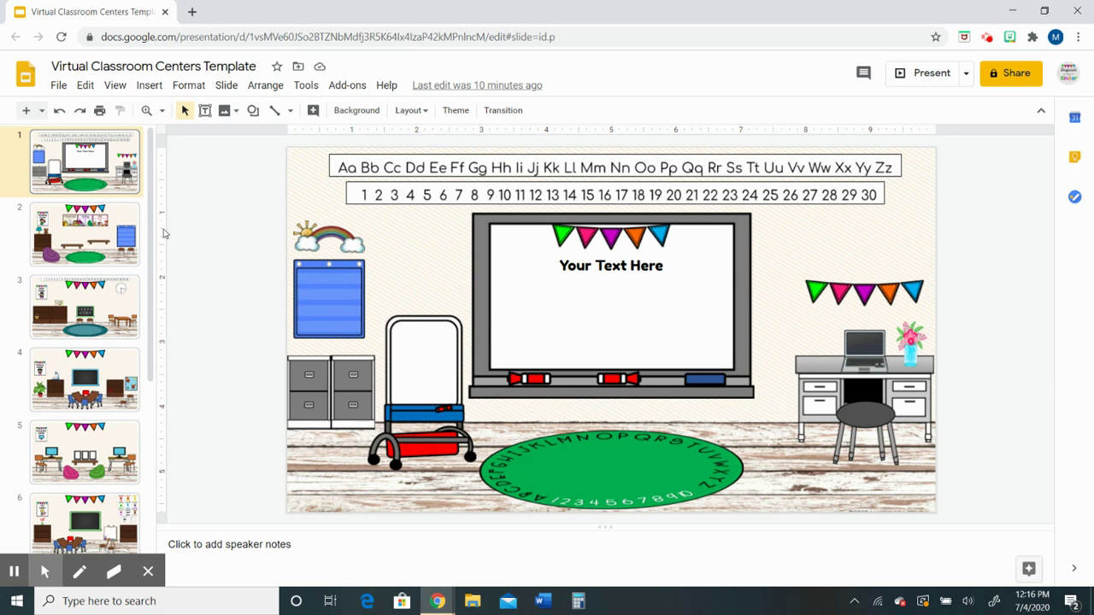
left_click(101, 231)
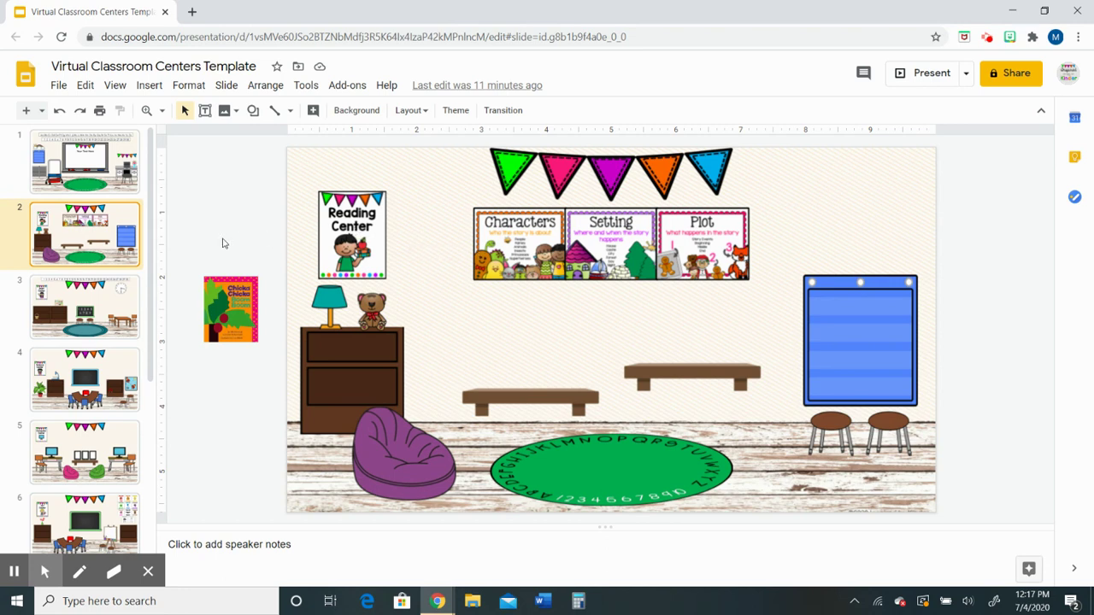
Step: View the Math, Science, Computer and Art Center slides in turn
left_click(102, 308)
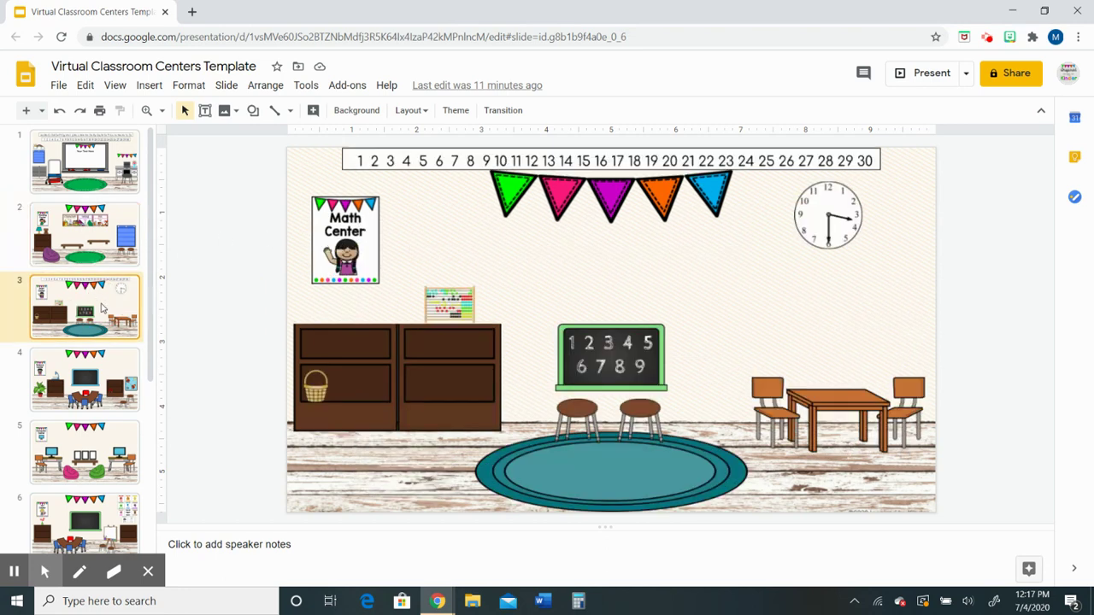
left_click(102, 386)
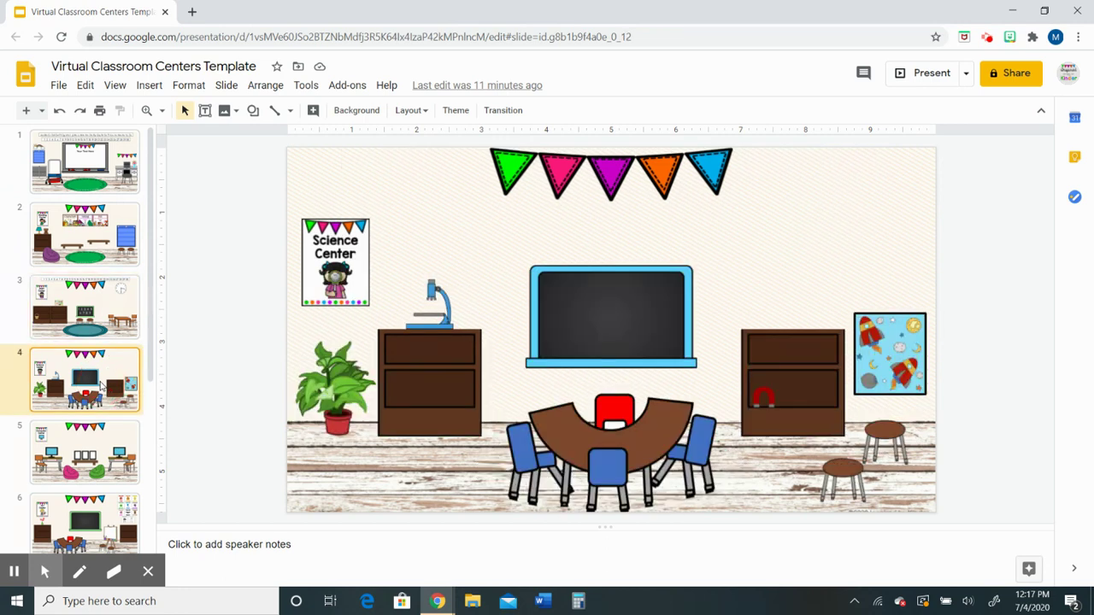
left_click(107, 470)
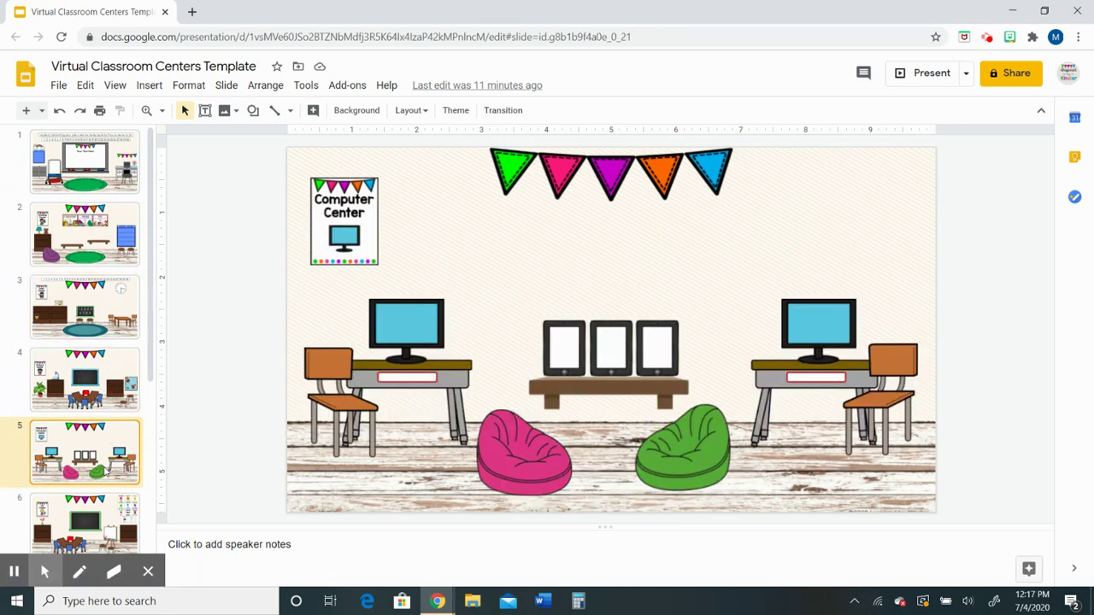
left_click(118, 514)
Step: Continue through the Building Center, Dramatic Play and Game Center slides
left_click_drag(154, 335, 157, 395)
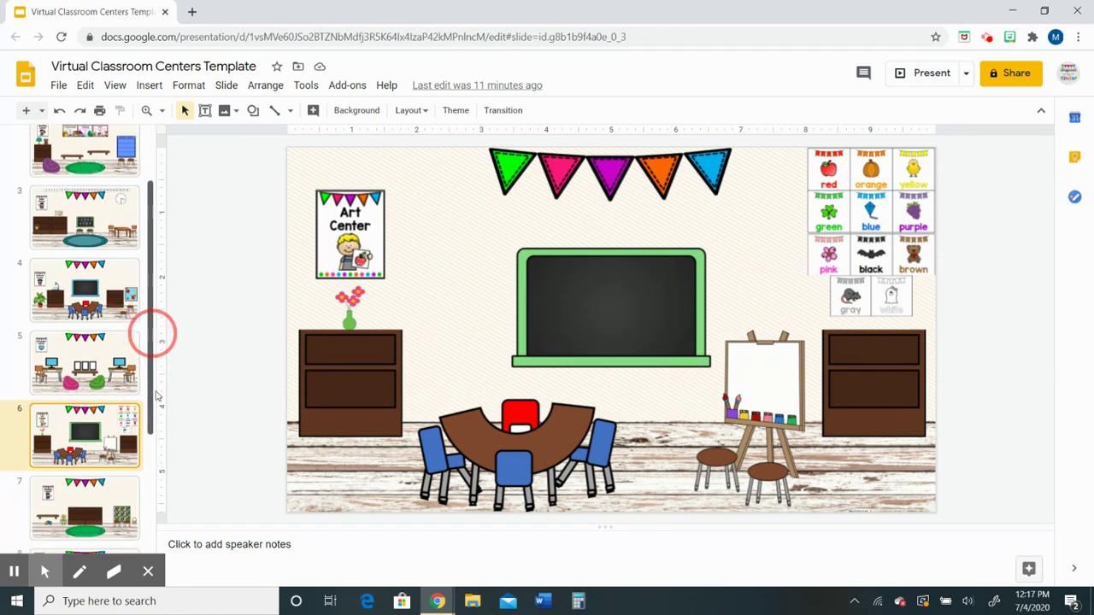
scroll(123, 378, "down", 2)
left_click(101, 361)
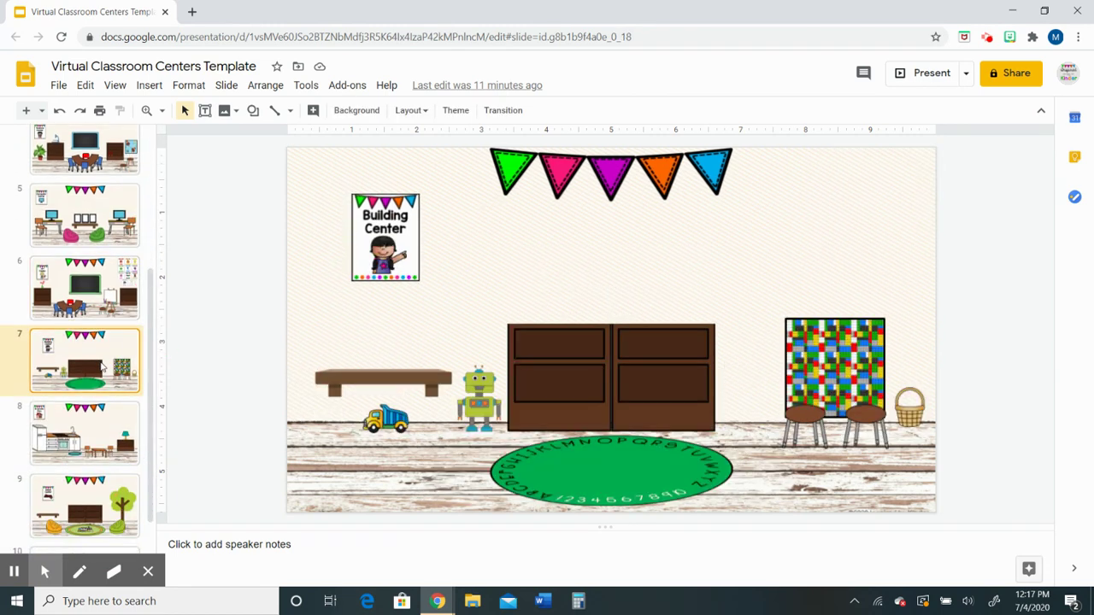
left_click(97, 420)
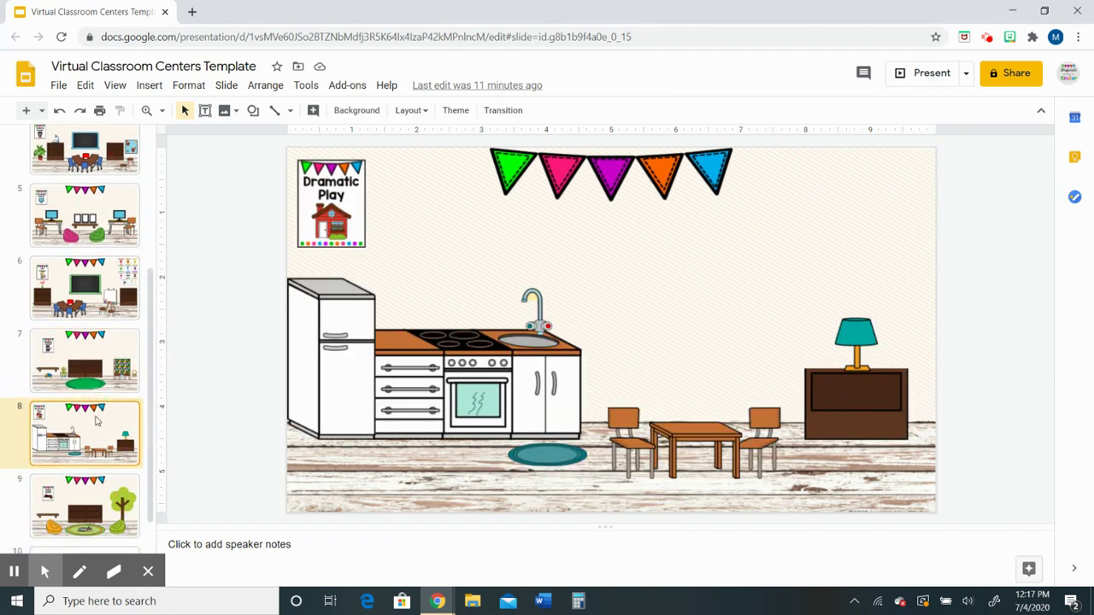
left_click(106, 504)
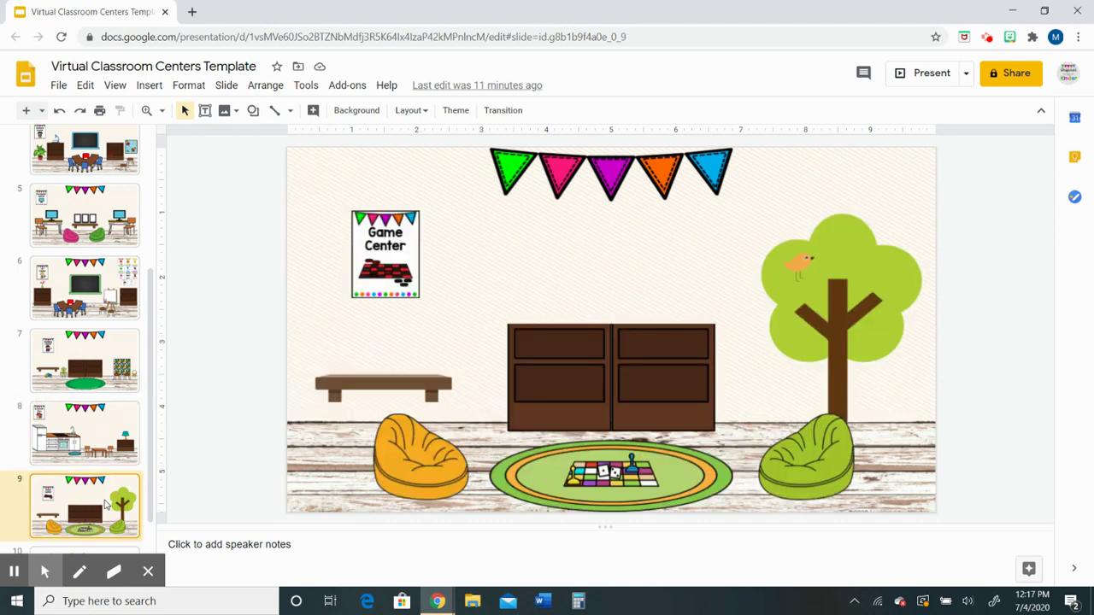
left_click_drag(150, 430, 153, 272)
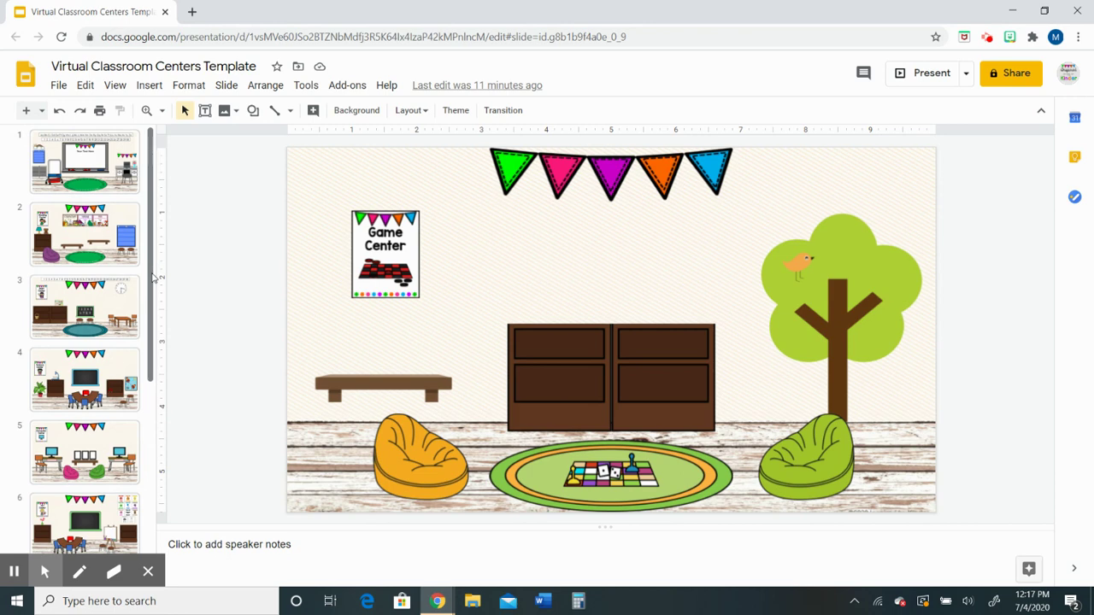
Step: Back on slide 2, move the Chicka Chicka book cover from off-slide onto the left bench
left_click(86, 239)
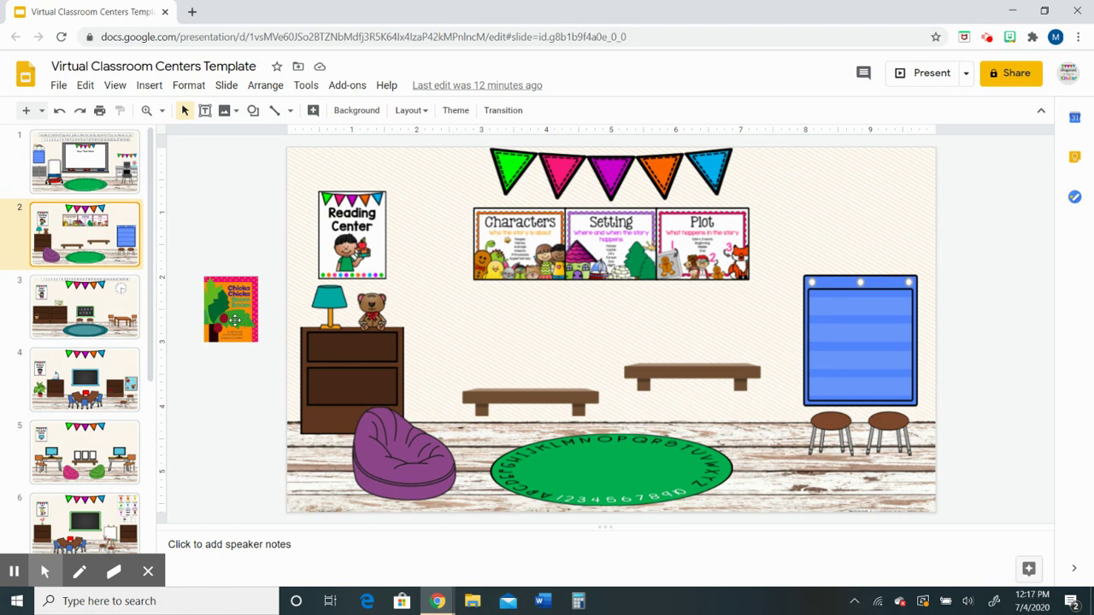
left_click_drag(234, 319, 502, 369)
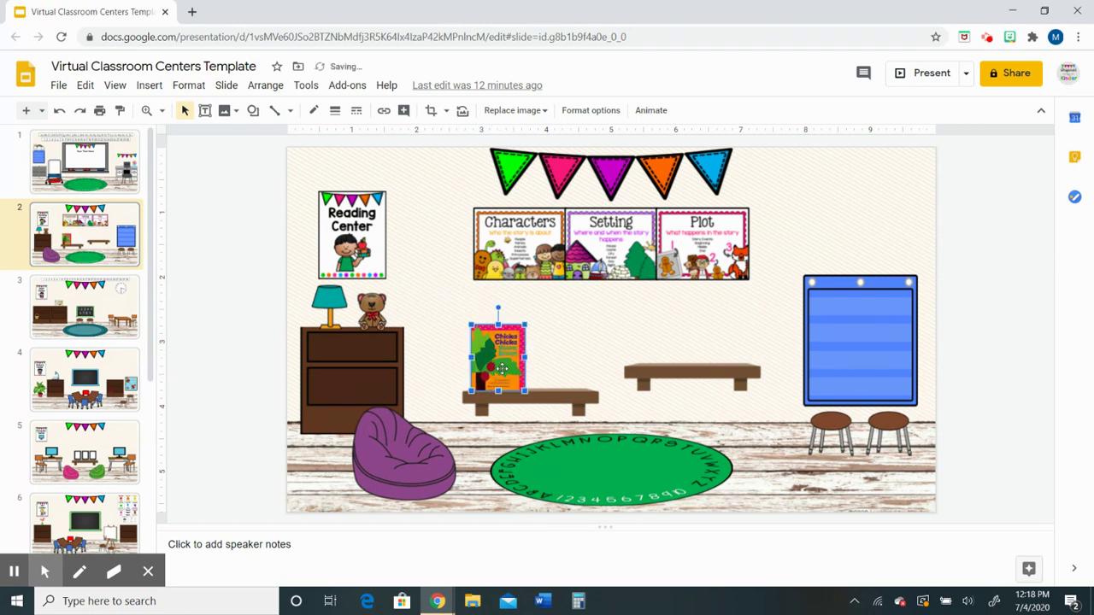
left_click(562, 354)
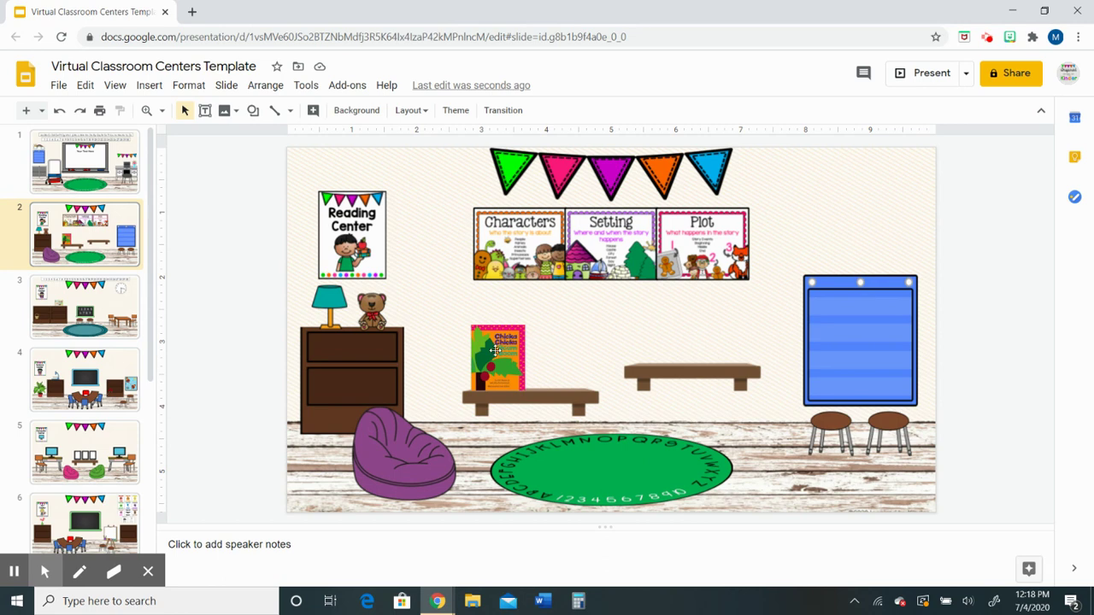
left_click(495, 351)
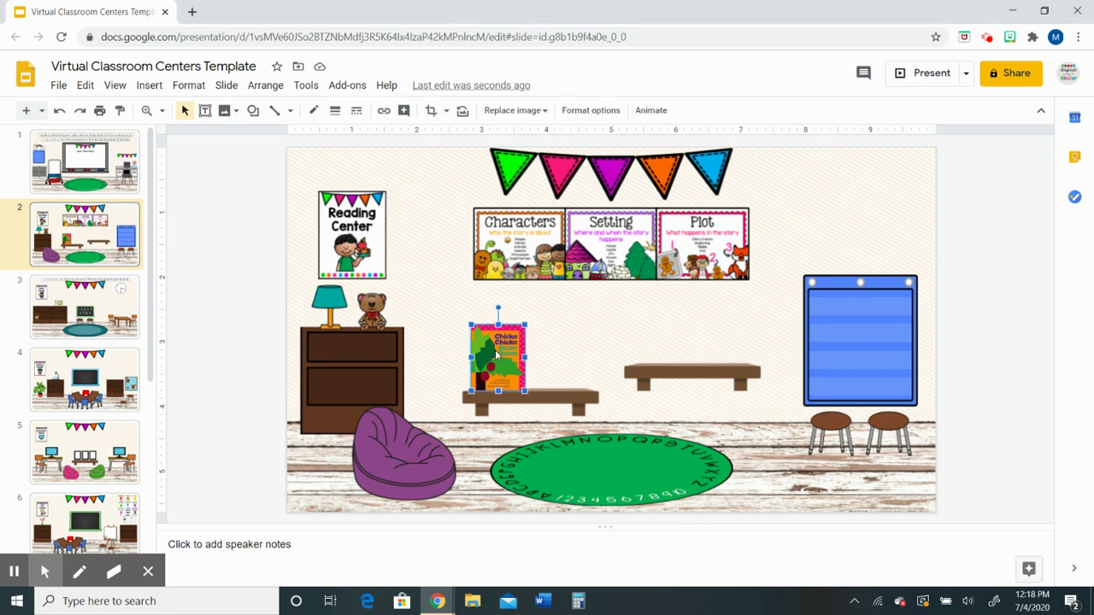
Step: Link the Chicka Chicka book cover to the pasted YouTube read-aloud video URL
left_click(384, 112)
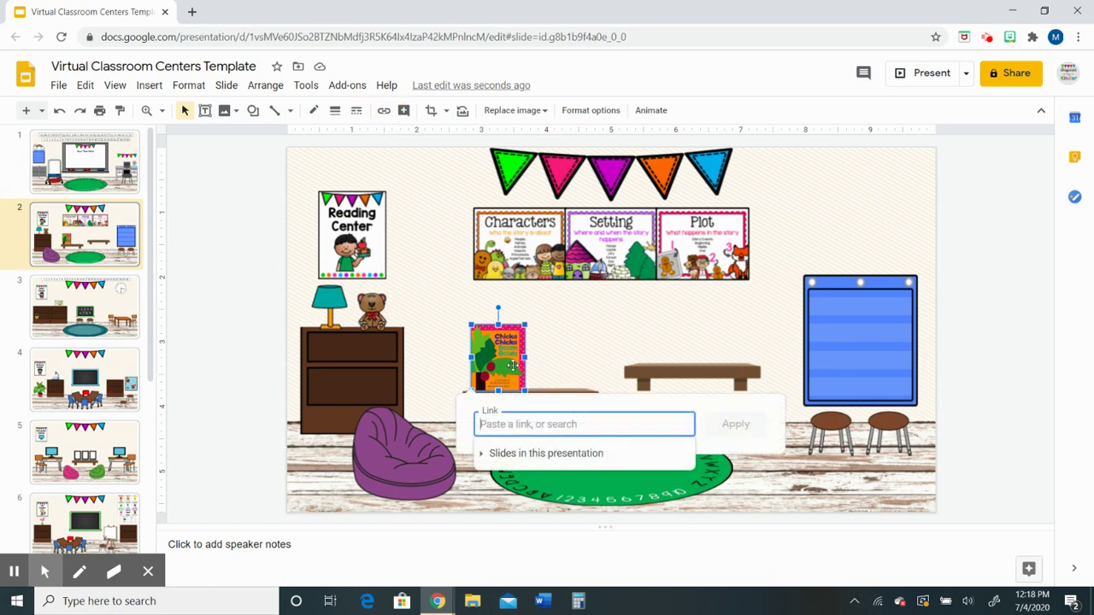
right_click(511, 428)
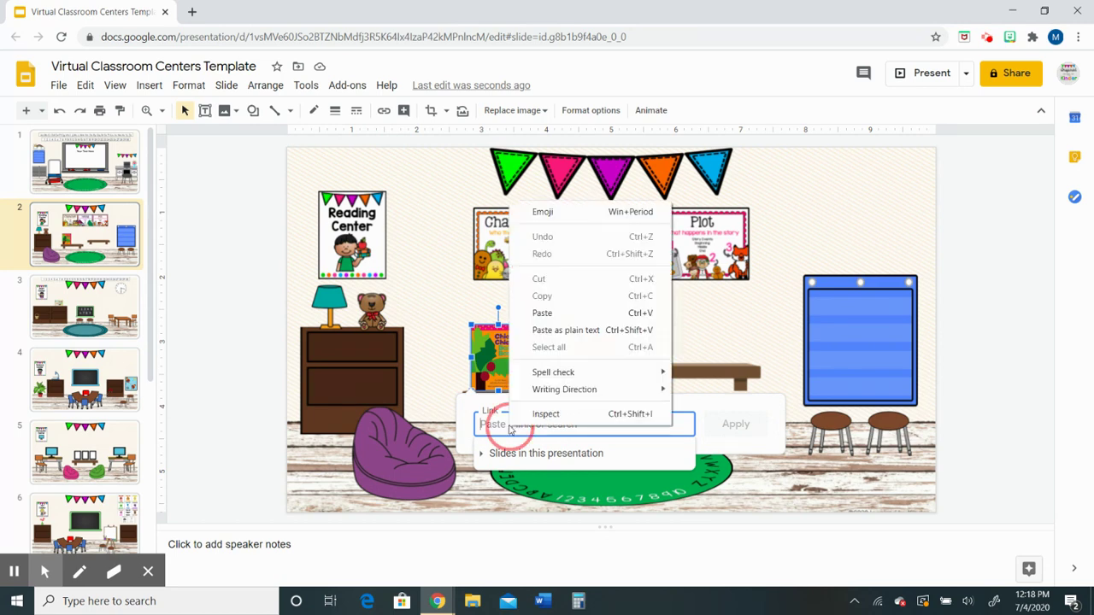
left_click(555, 315)
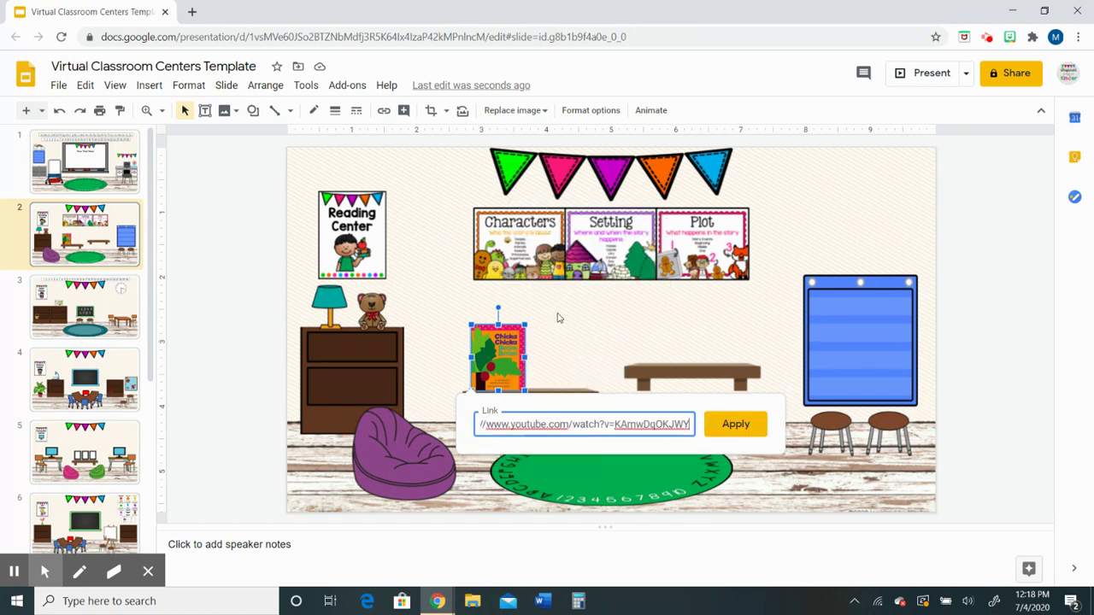
left_click(735, 427)
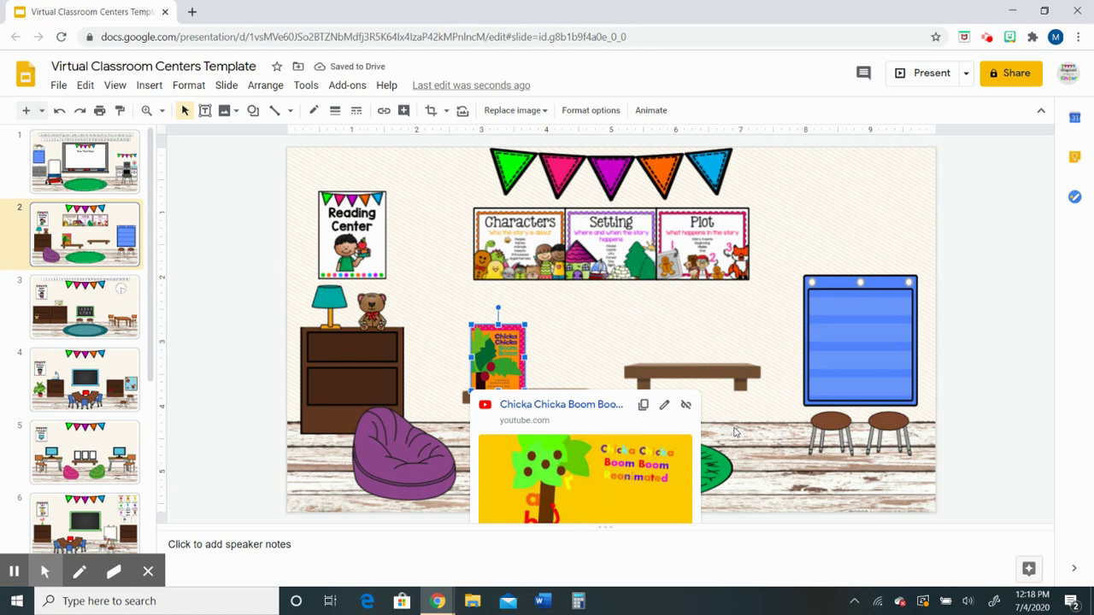
left_click(577, 325)
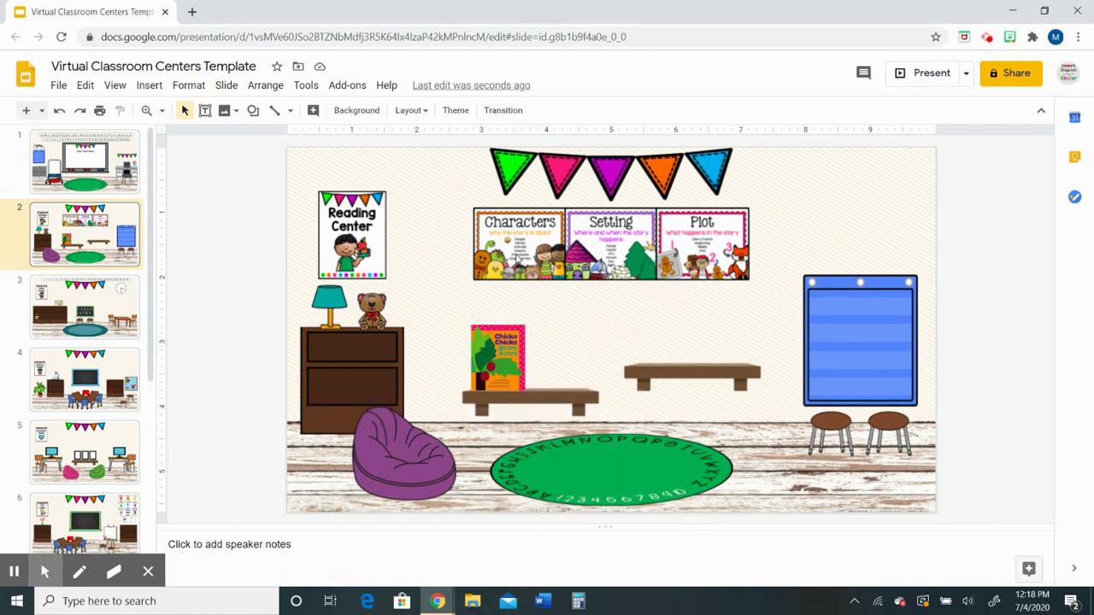
Step: Check the book cover's YouTube link preview, then go to the Art Center slide (slide 6)
left_click(509, 346)
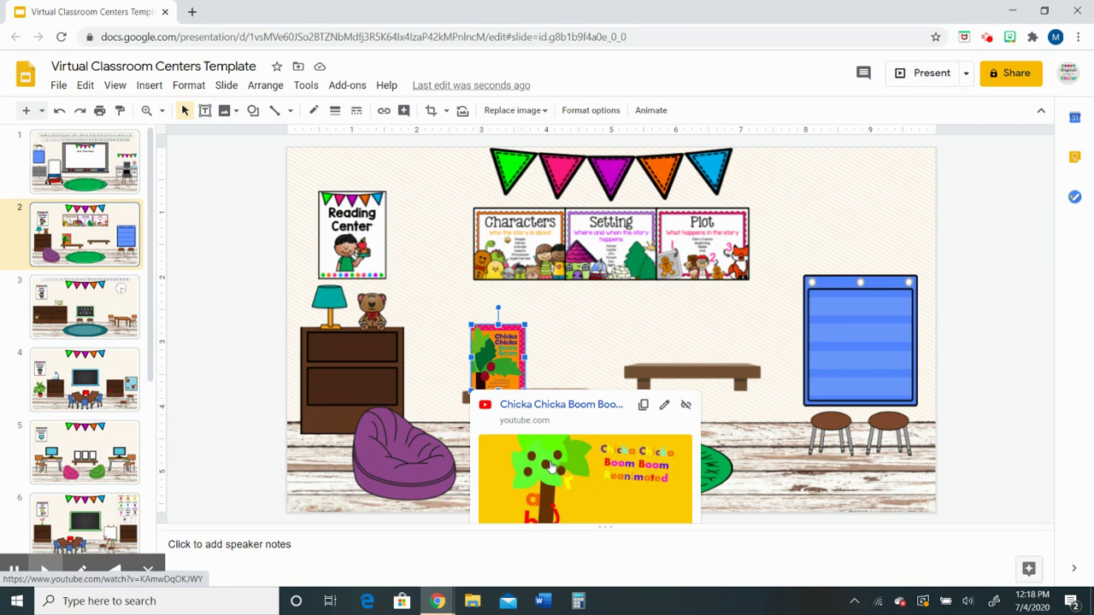
left_click(229, 295)
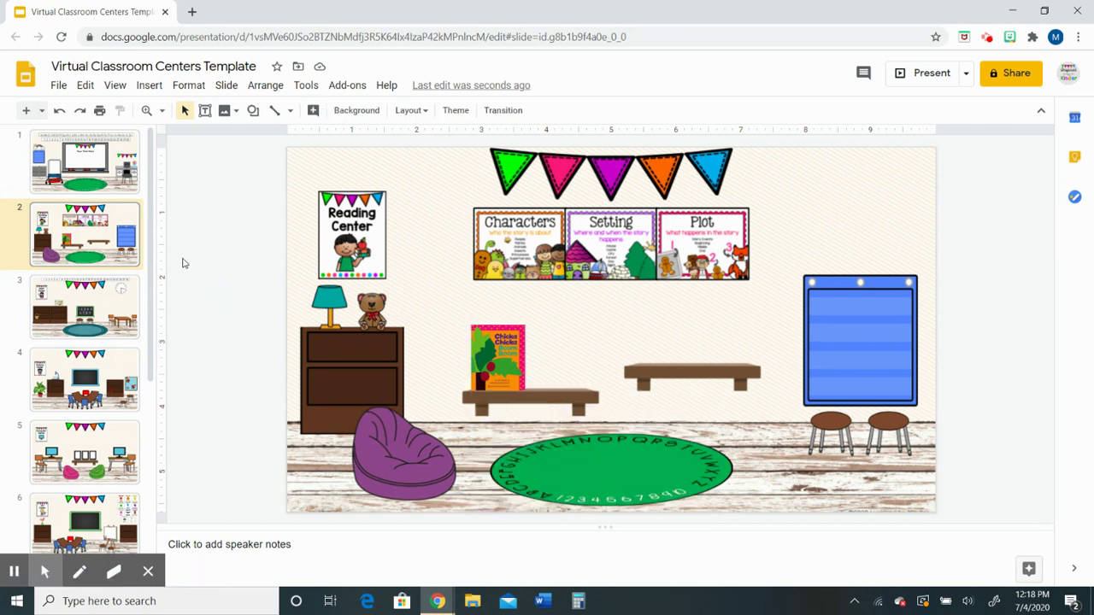
left_click_drag(152, 232, 144, 410)
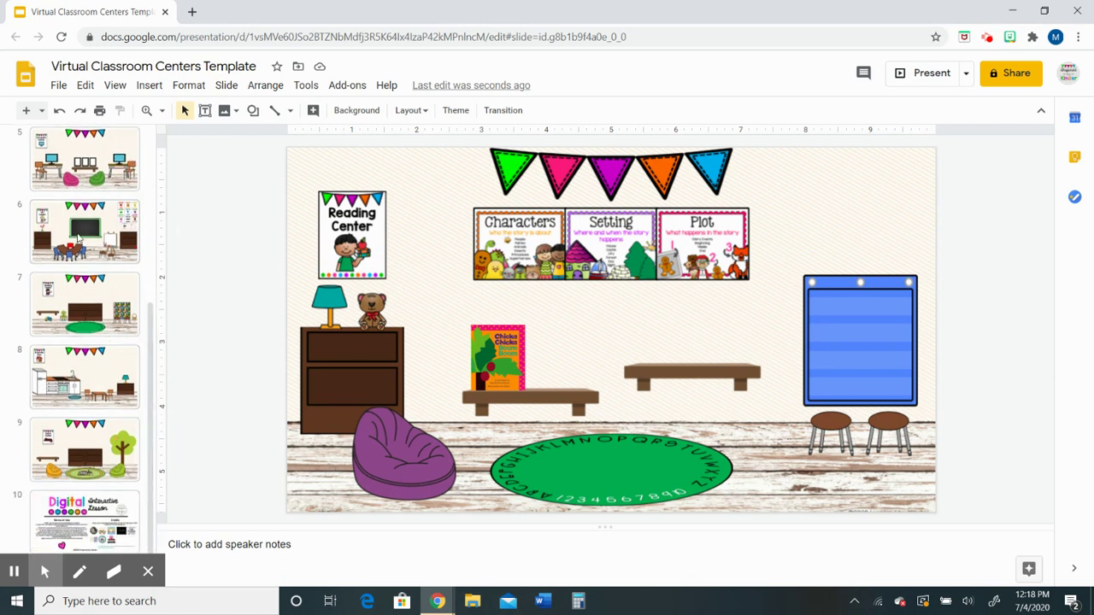
left_click(77, 239)
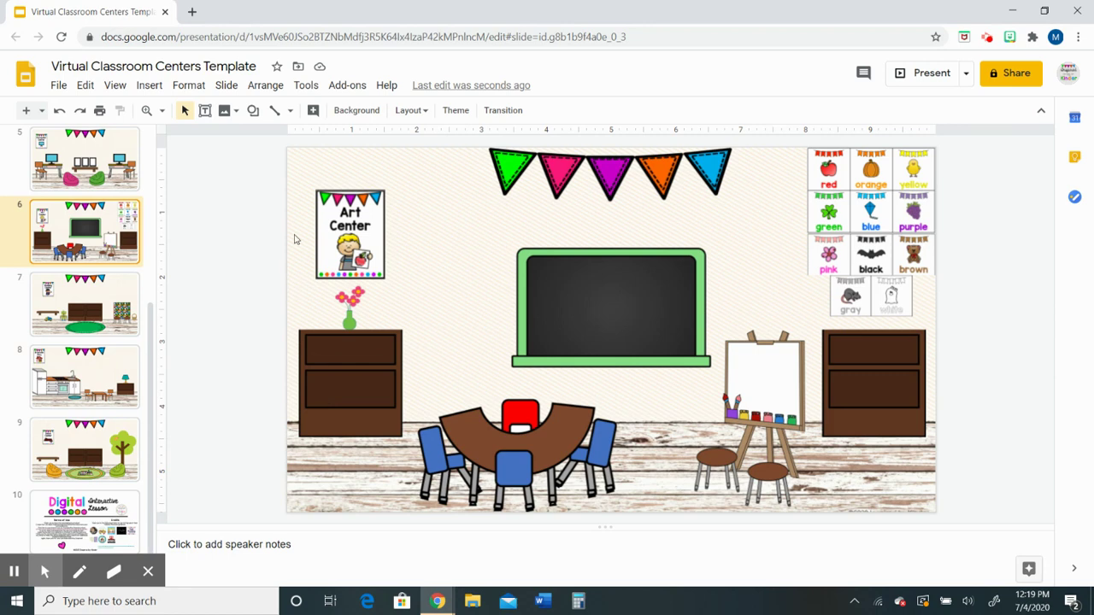
Step: Insert the orange glue bottle from a web image search for 'glue bottle clipart transparent'
left_click(149, 86)
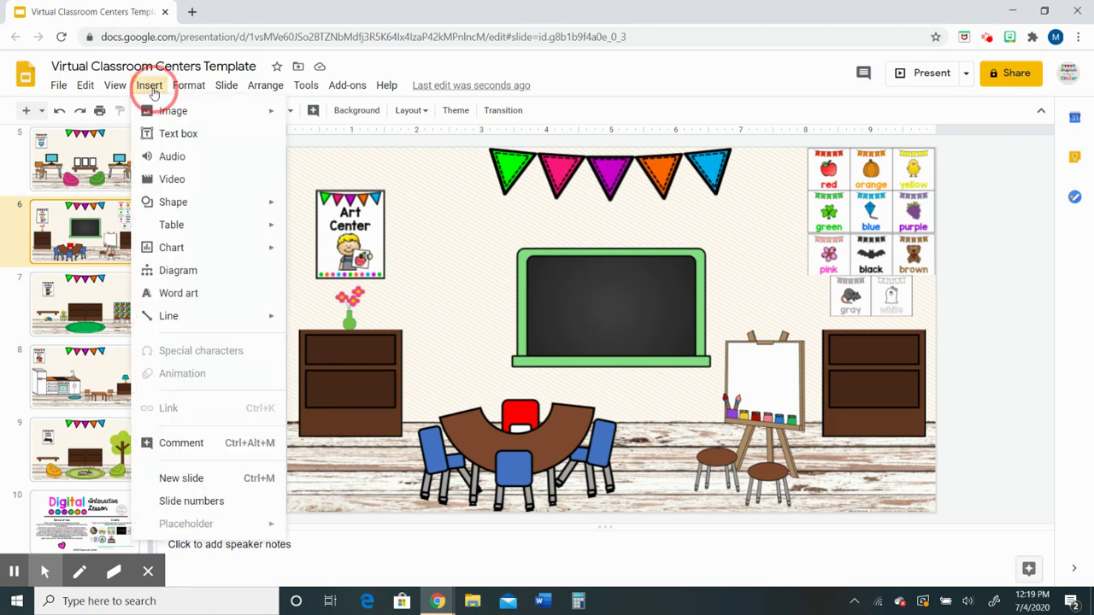
mouse_move(167, 118)
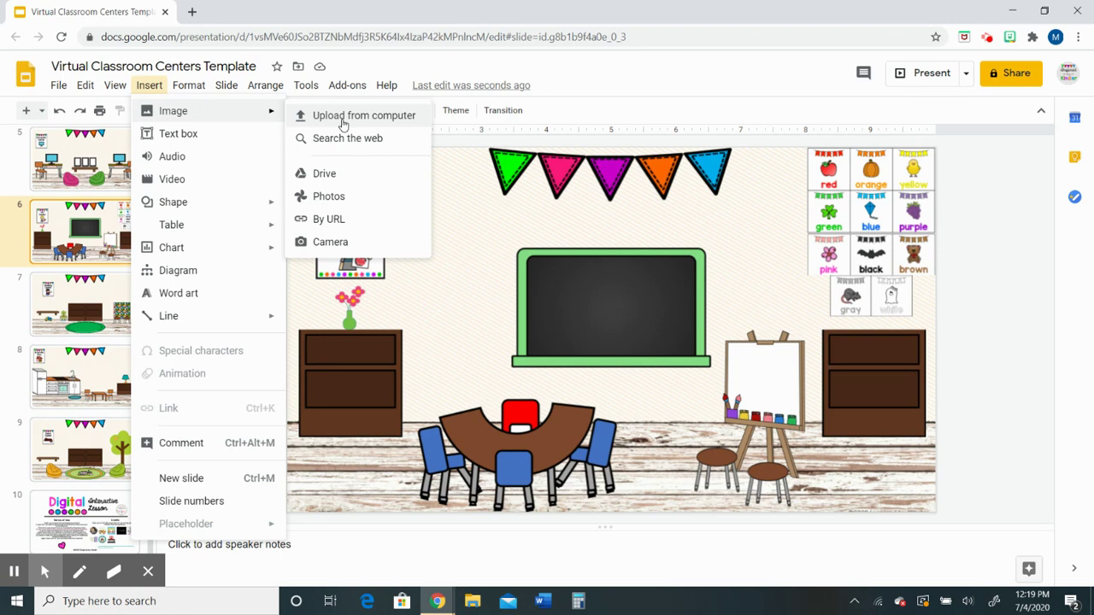
left_click(342, 139)
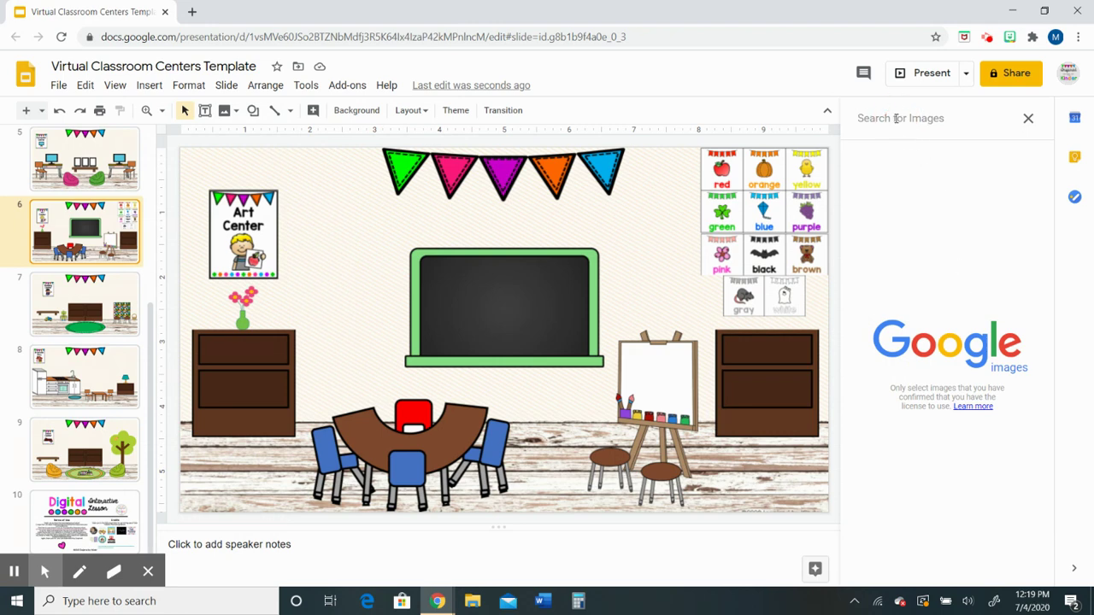
type("glue bottle clipart ")
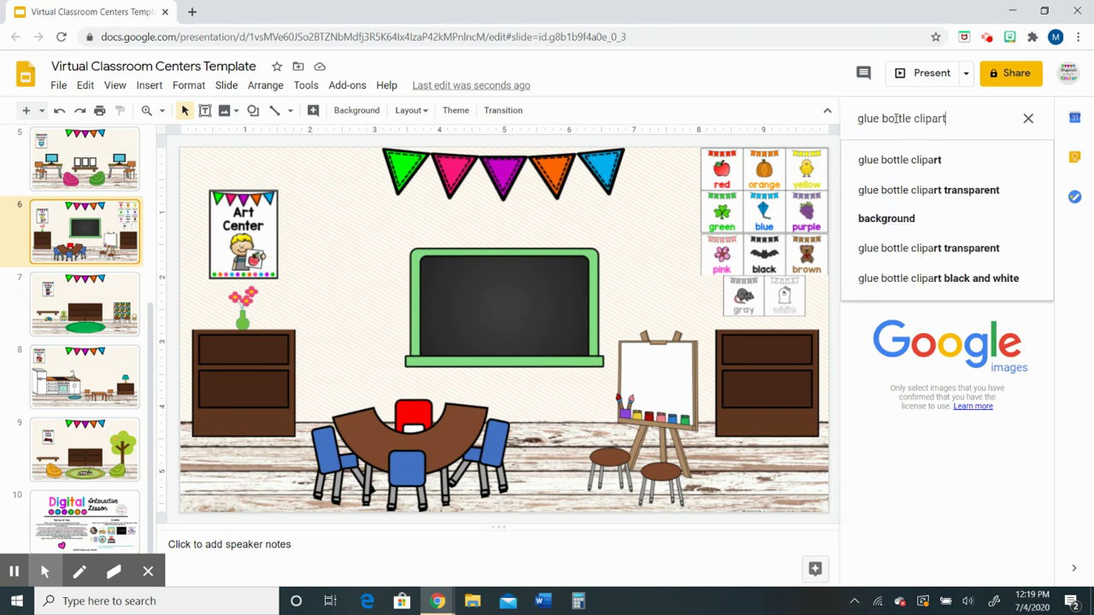
type("transparent")
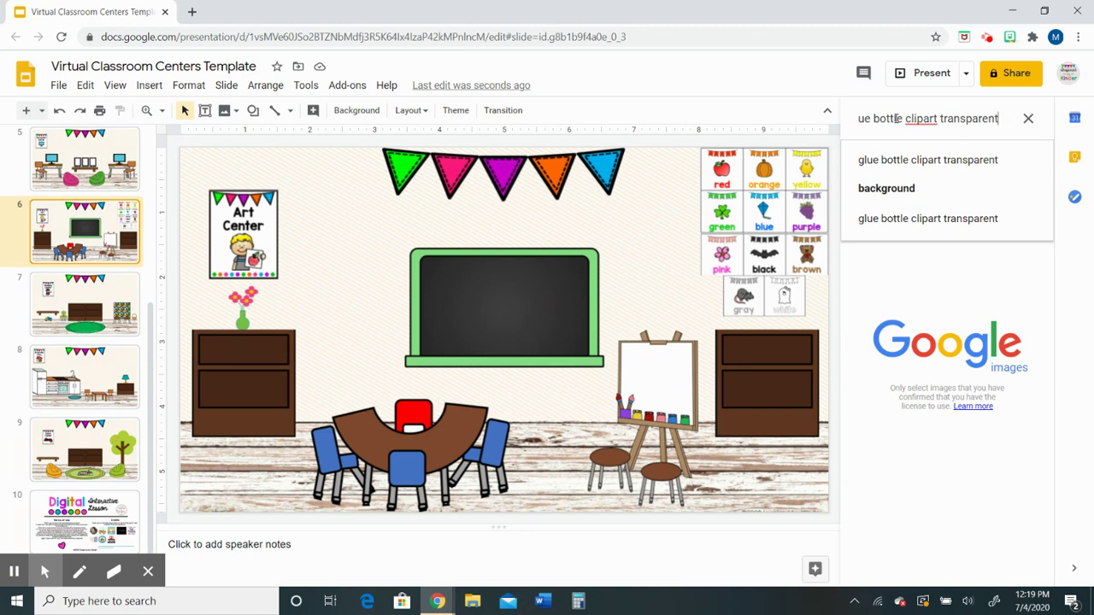
key("Return")
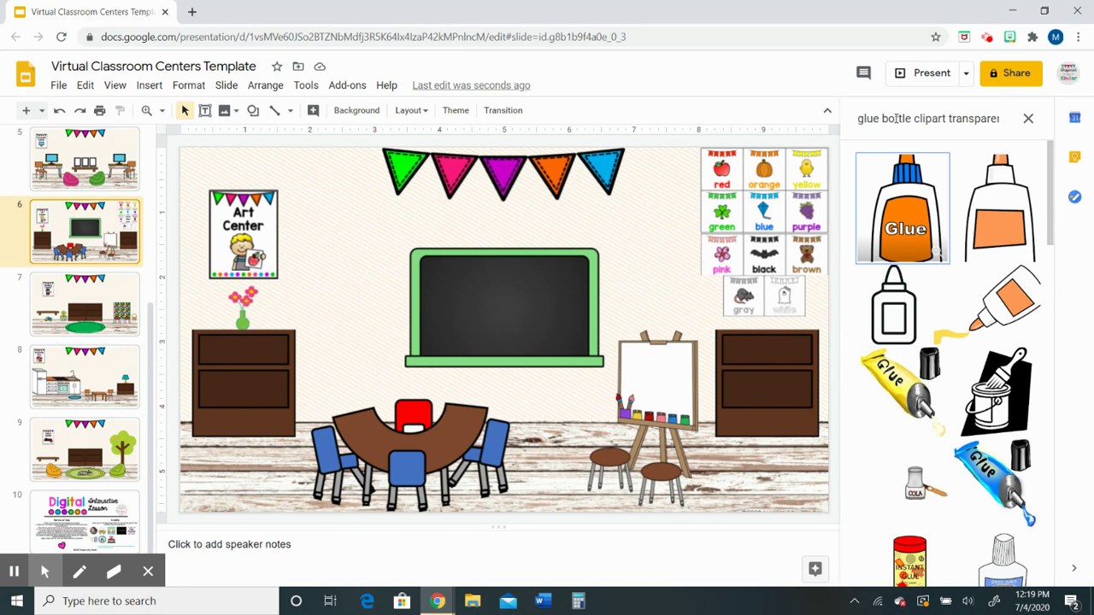
left_click(905, 221)
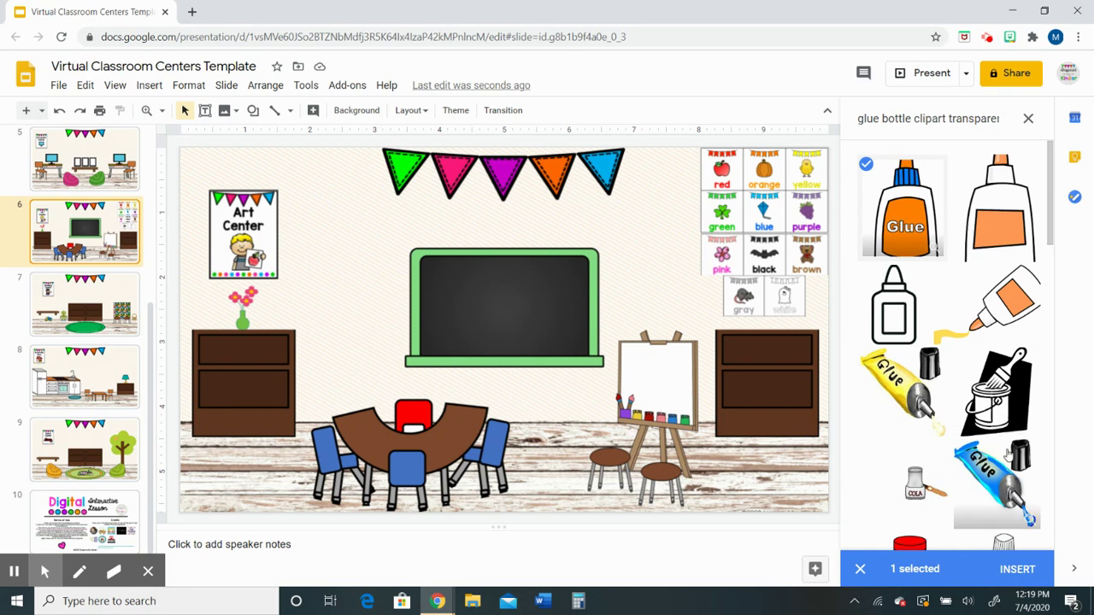
left_click(1017, 569)
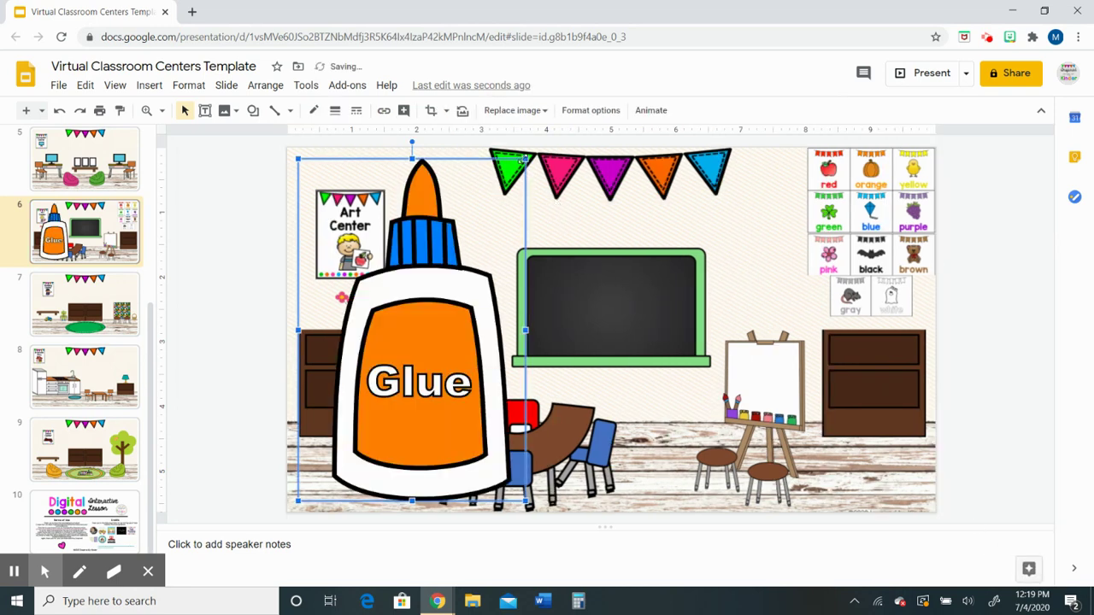
Step: Shrink the oversized glue bottle image and set it on the left cabinet
left_click_drag(525, 159, 452, 273)
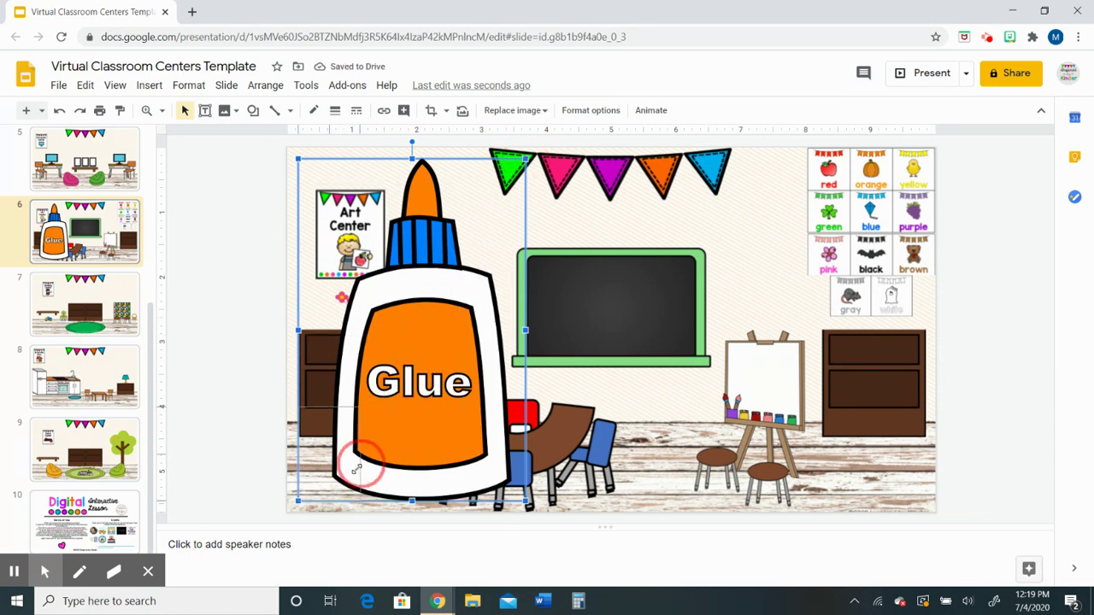
left_click_drag(336, 500, 325, 386)
left_click(327, 465)
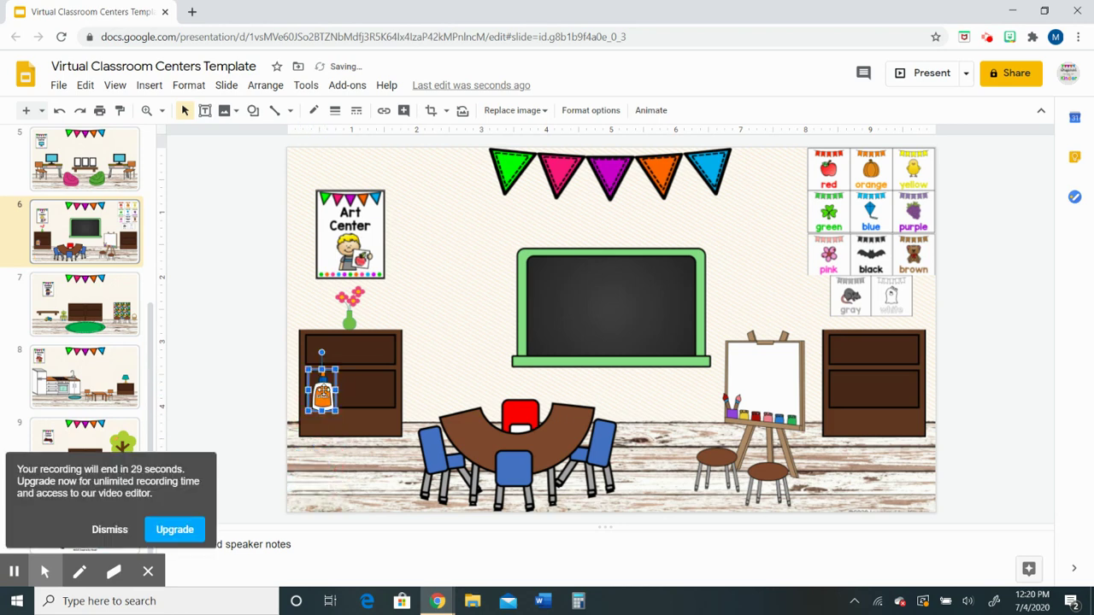
left_click(109, 529)
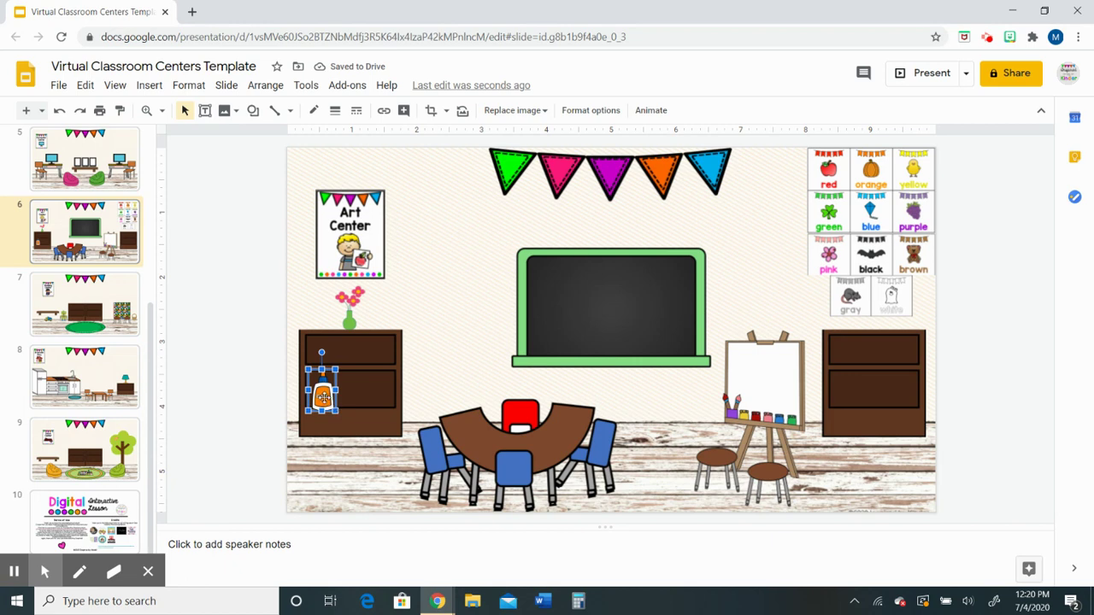
Step: Start adding a link to the small glue bottle on the Art Center slide
left_click(385, 112)
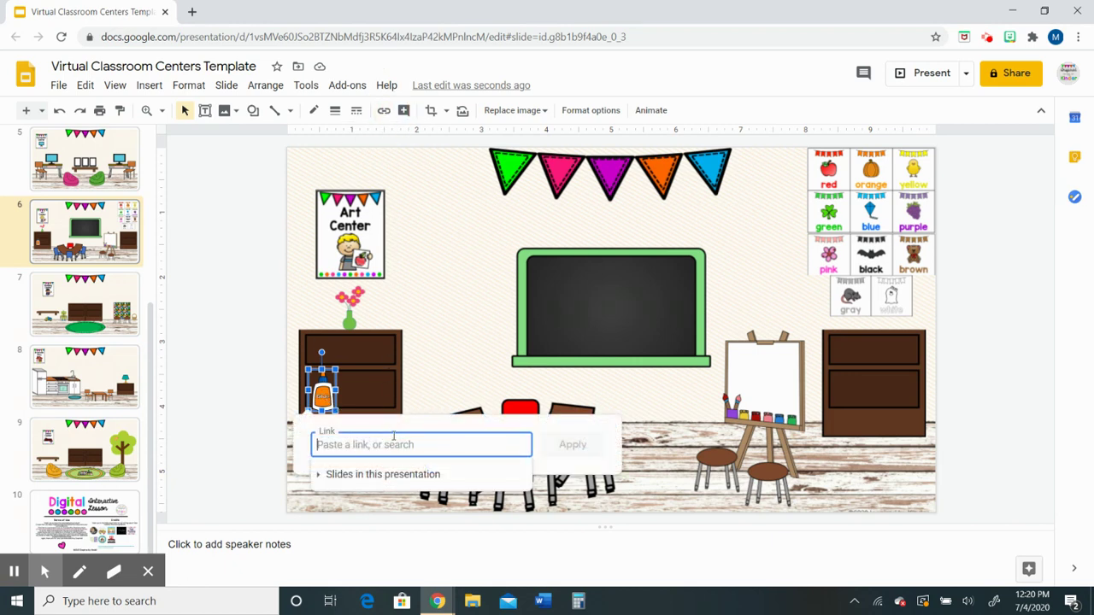